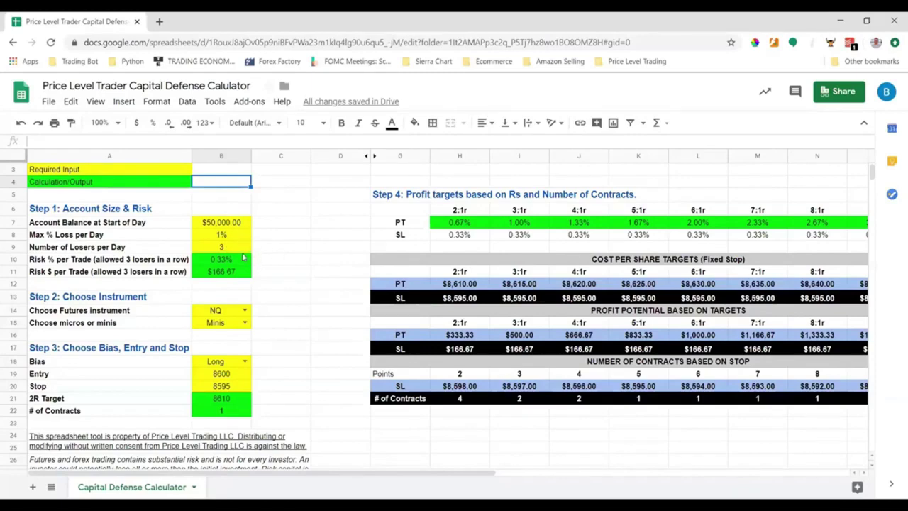
# Review the risk percentage per trade and the available futures instruments in Steps 1 and 2 of the calculator.
pyautogui.click(239, 261)
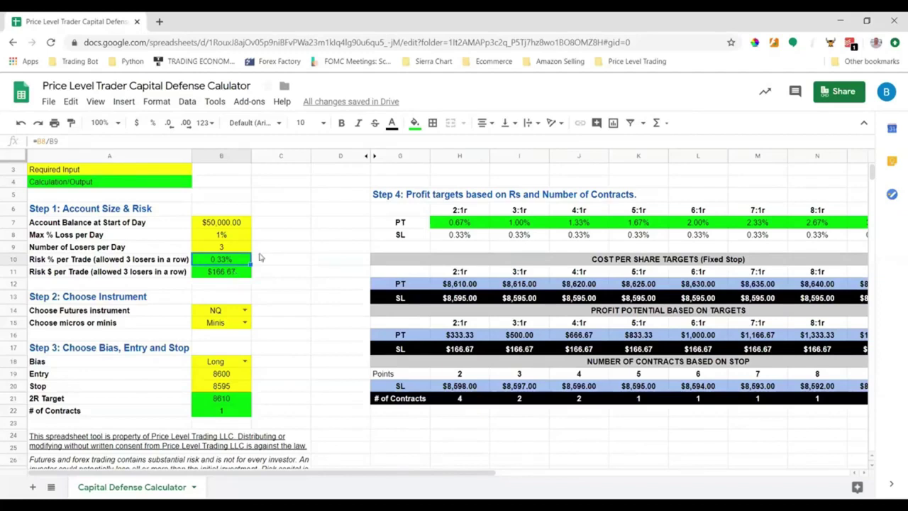
pyautogui.click(248, 298)
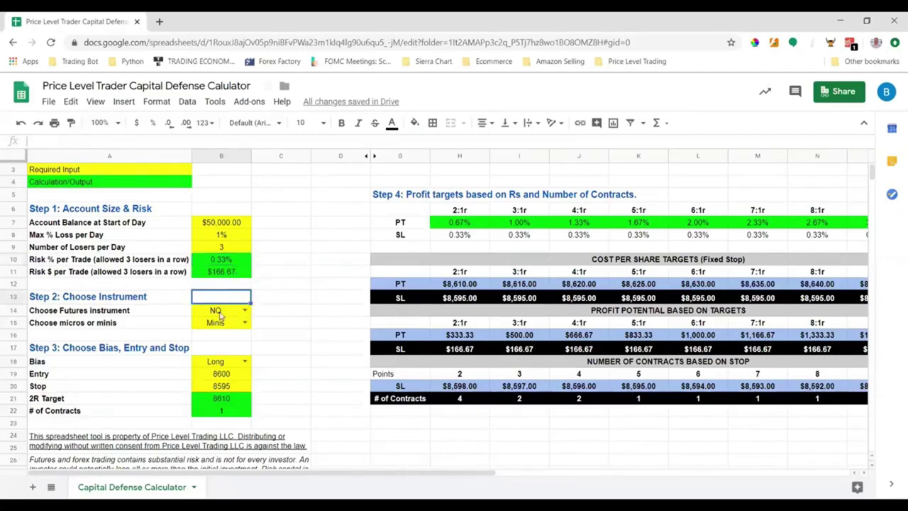
pyautogui.click(245, 311)
pyautogui.click(245, 311)
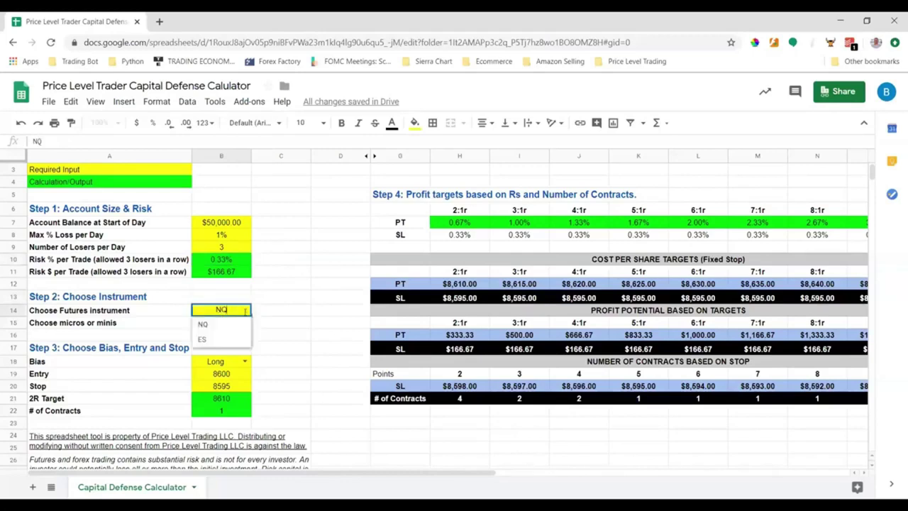
pyautogui.click(285, 299)
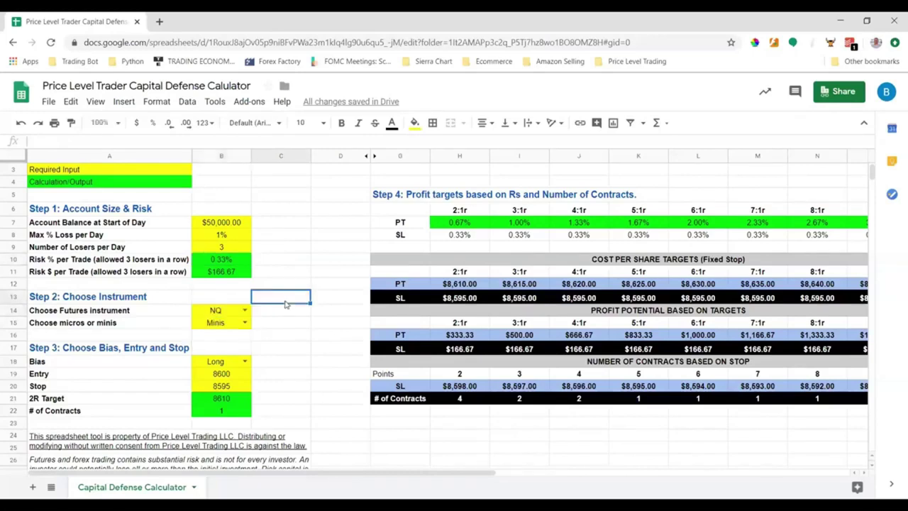
# Choose Minis as the contract type in Step 2 and inspect the Entry and Stop cells in Step 3.
pyautogui.click(244, 322)
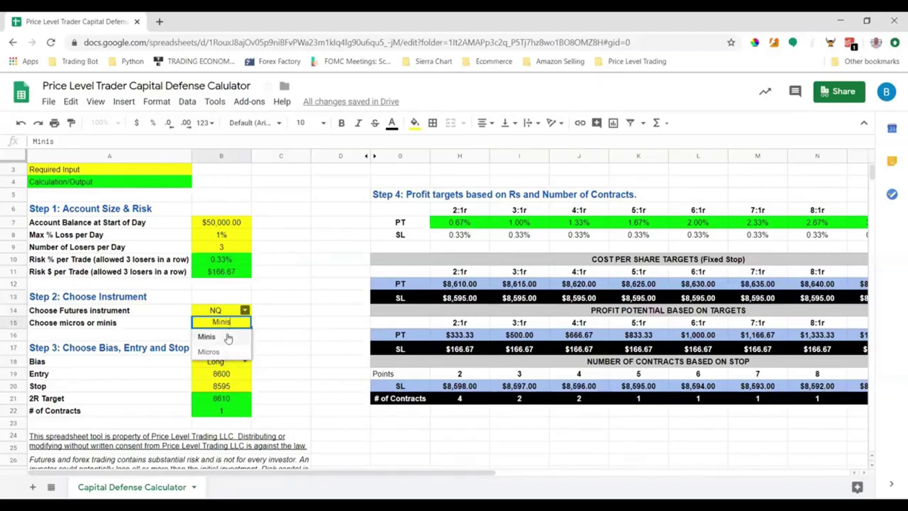
pyautogui.click(228, 338)
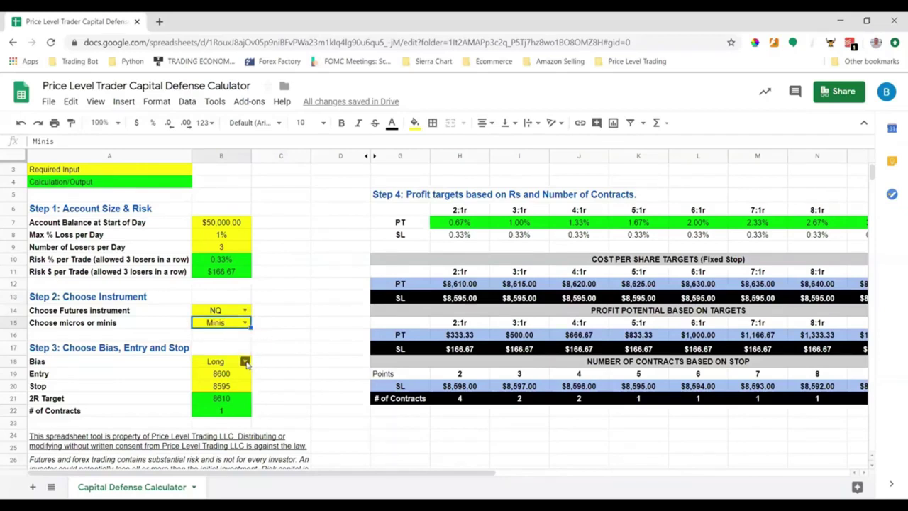
pyautogui.click(227, 376)
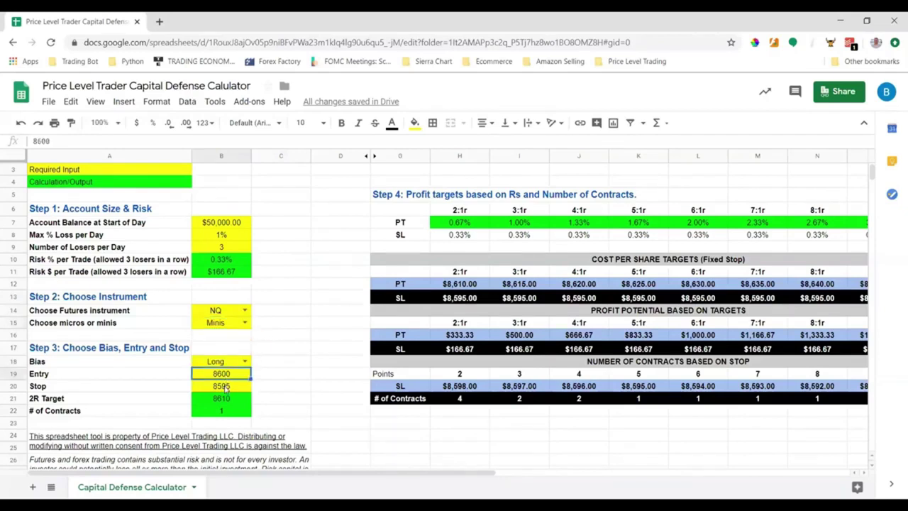
pyautogui.click(224, 388)
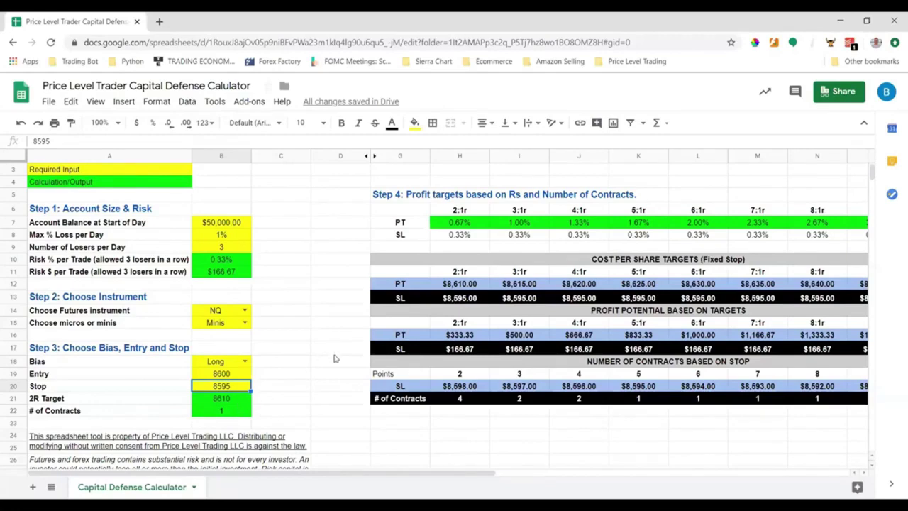
# Examine the profit target and stop loss percentages for the 2:1r to 10:1r ratios in Step 4.
pyautogui.moveTo(398, 475); pyautogui.dragTo(519, 473)
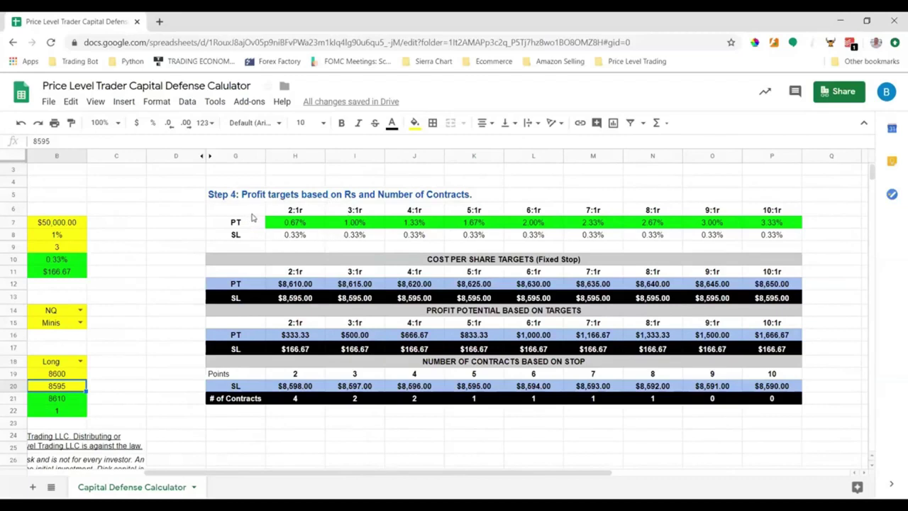
pyautogui.moveTo(246, 215); pyautogui.dragTo(766, 242)
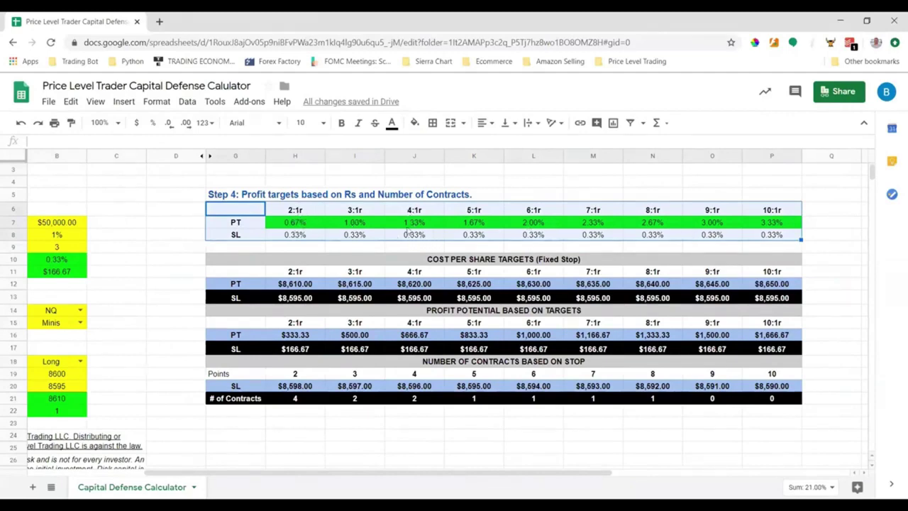
pyautogui.click(294, 222)
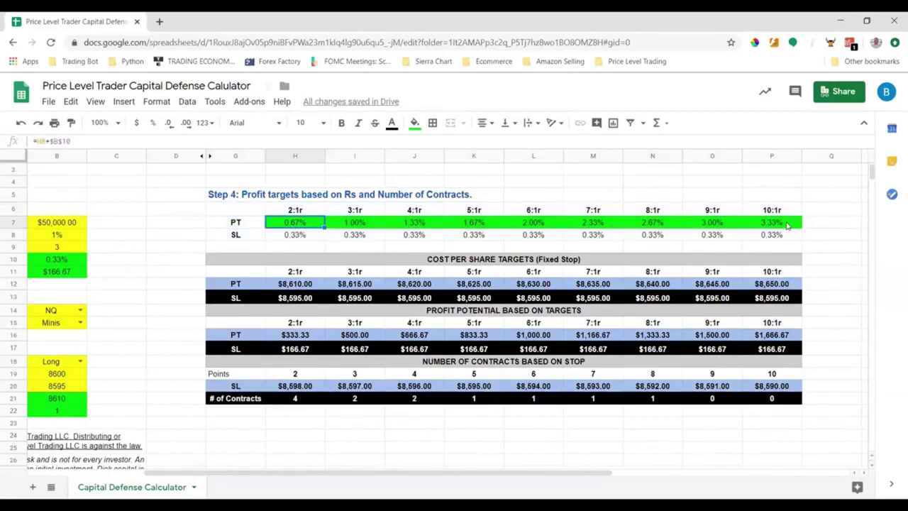
pyautogui.click(334, 245)
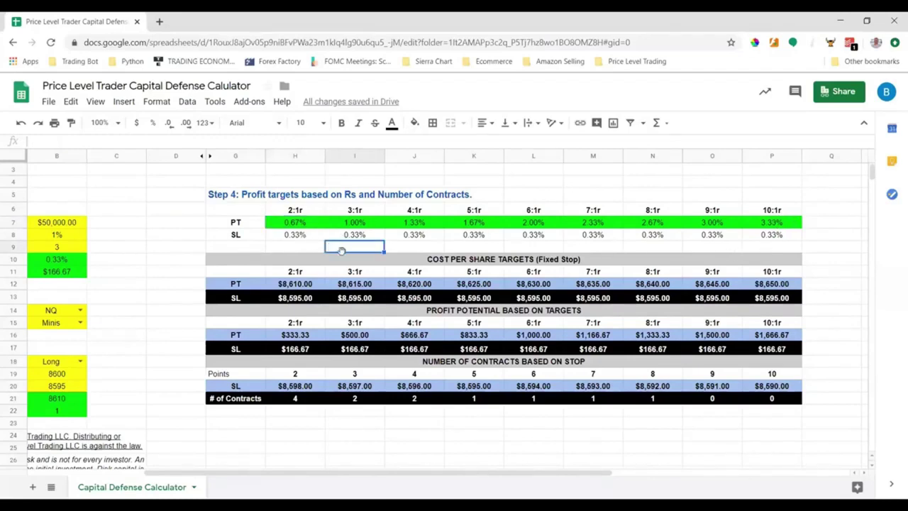
# Examine the fixed-stop cost per share targets, covering the PT and SL prices for every reward ratio.
pyautogui.scroll(-1, 291, 270)
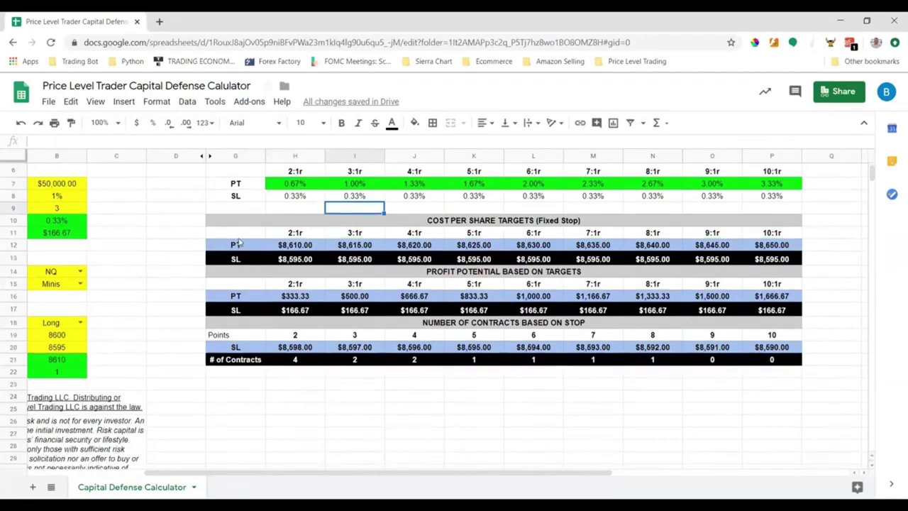
pyautogui.moveTo(241, 234); pyautogui.dragTo(773, 262)
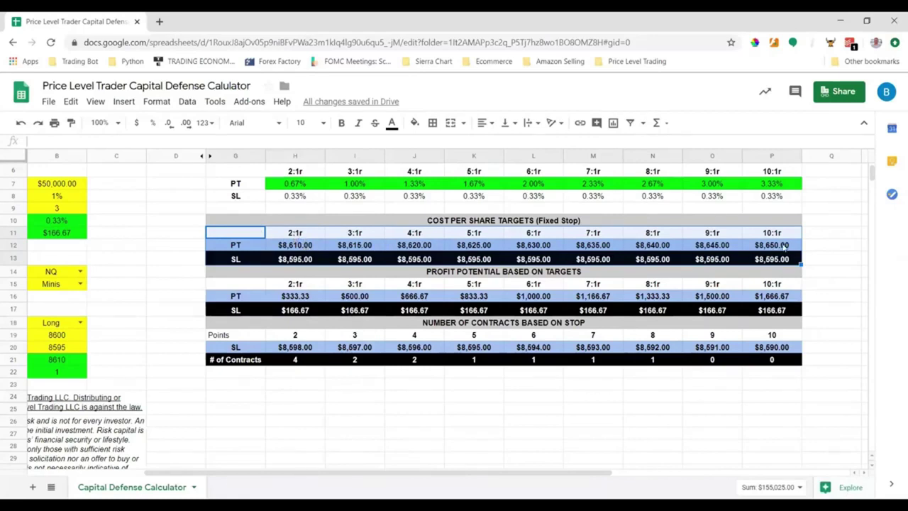
pyautogui.click(825, 245)
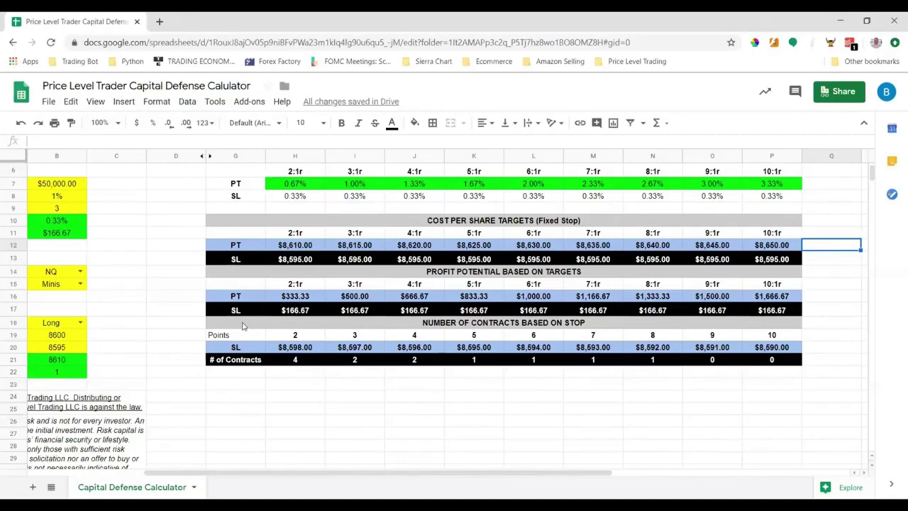
# Inspect the number of contracts based on stop, including the 2-point contract formula and the dollar risk per trade.
pyautogui.scroll(1, 241, 325)
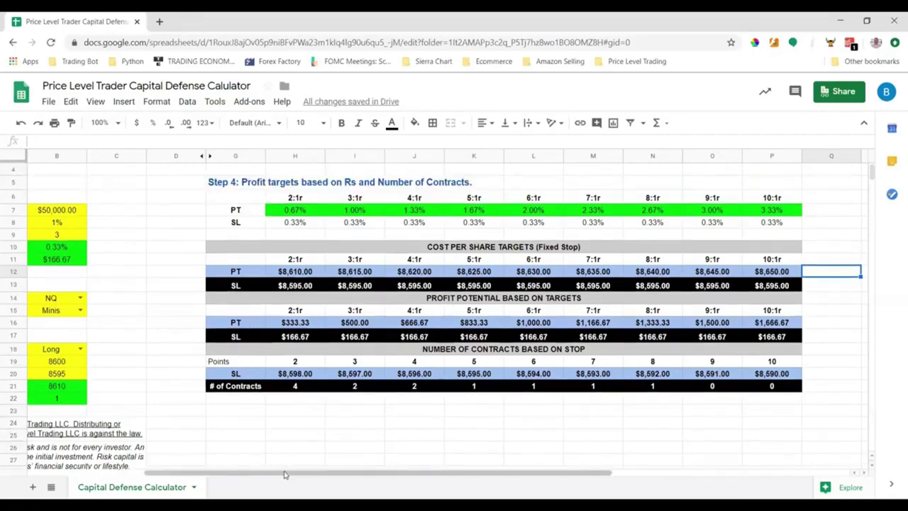
pyautogui.hscroll(-3, 244, 361)
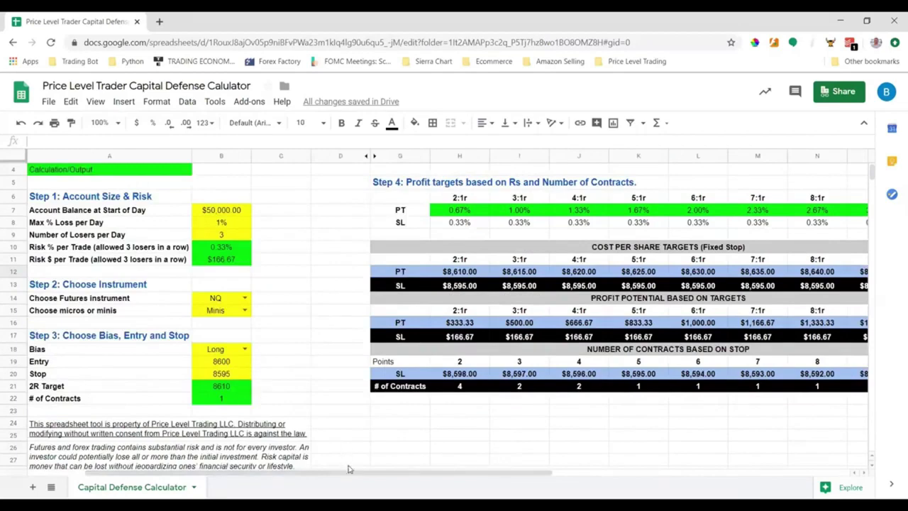
pyautogui.hscroll(3, 323, 468)
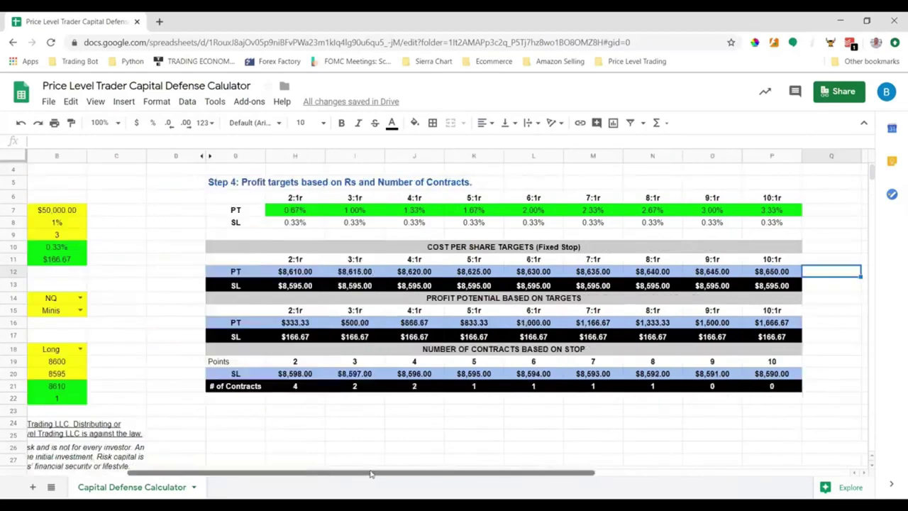
pyautogui.moveTo(235, 352); pyautogui.dragTo(760, 394)
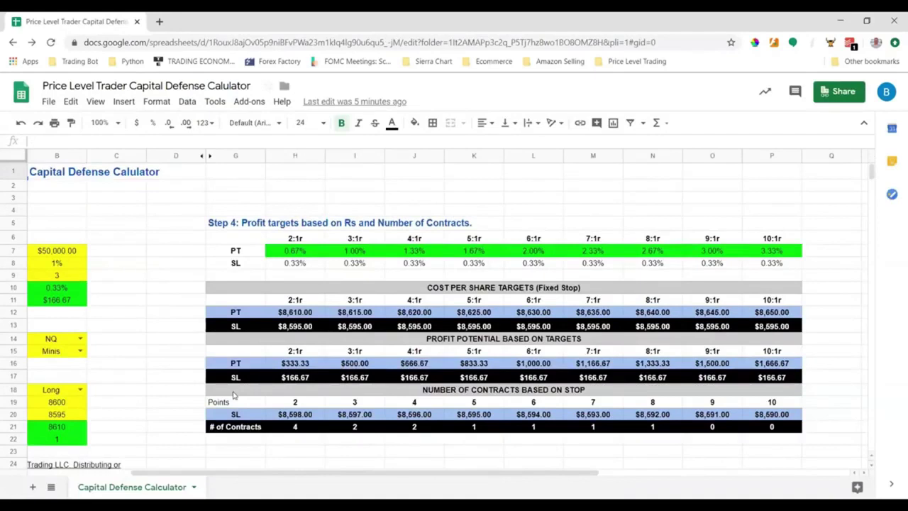
pyautogui.moveTo(234, 395); pyautogui.dragTo(759, 406)
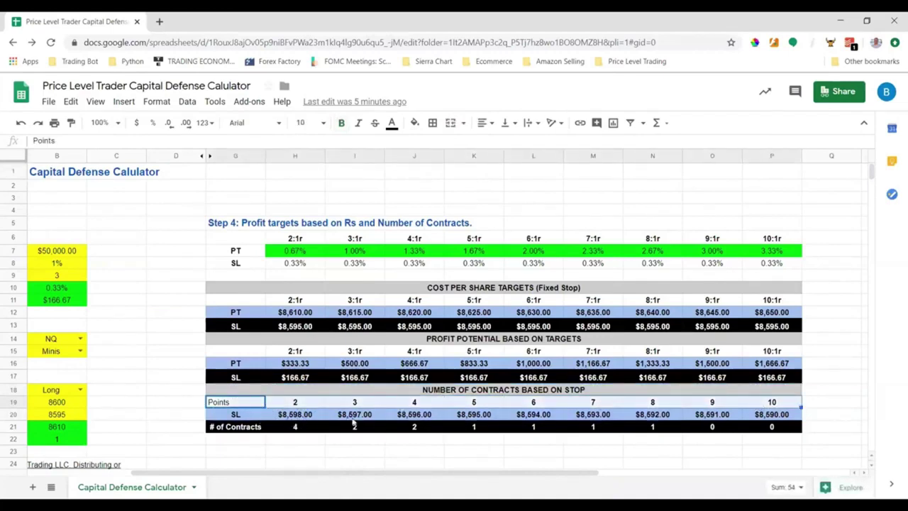
pyautogui.click(305, 429)
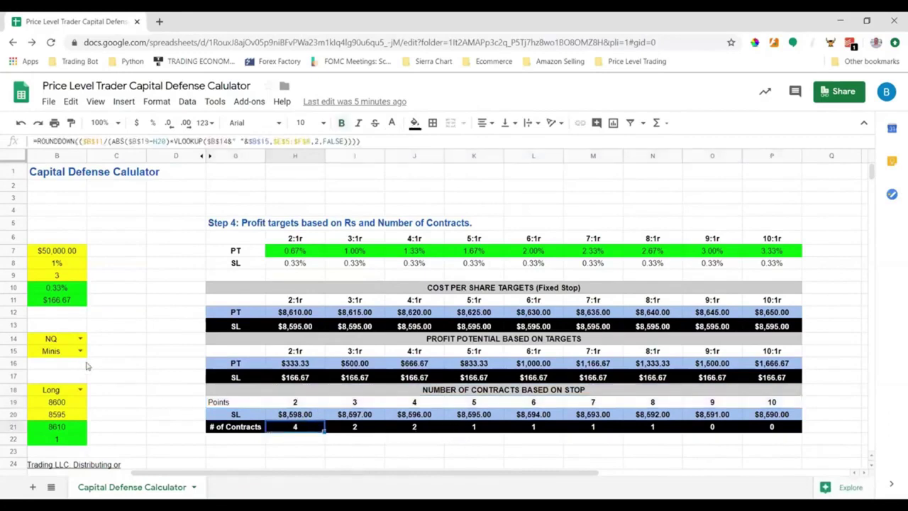
pyautogui.click(56, 300)
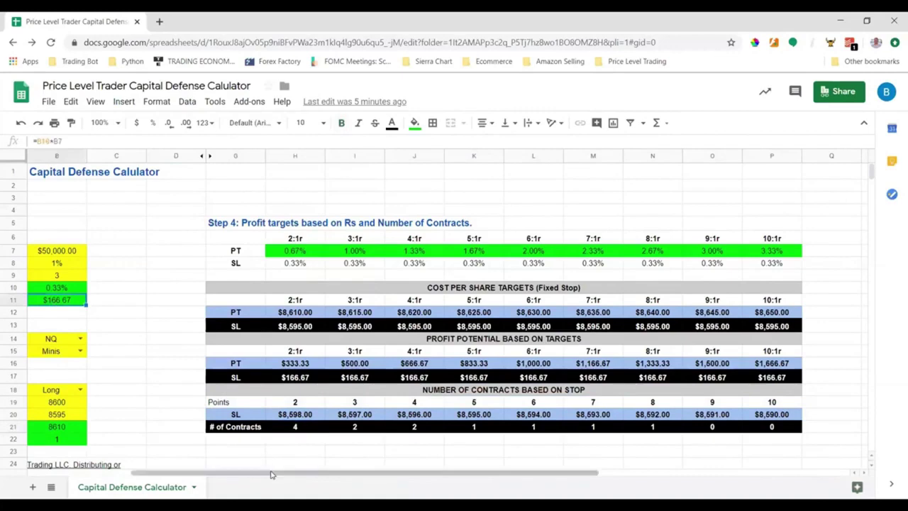
# Set the trade Bias to Short and the Stop to 8605 in Step 3.
pyautogui.moveTo(272, 473); pyautogui.dragTo(209, 471)
pyautogui.click(280, 377)
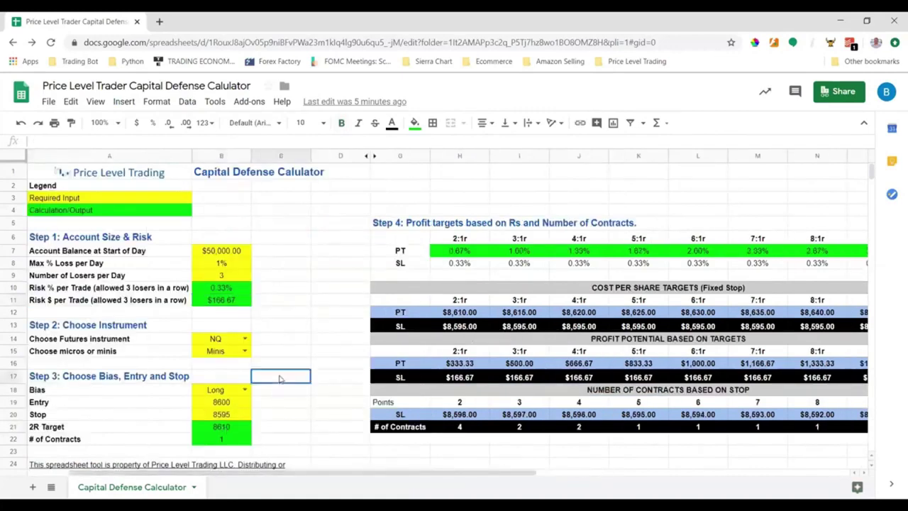
pyautogui.click(247, 388)
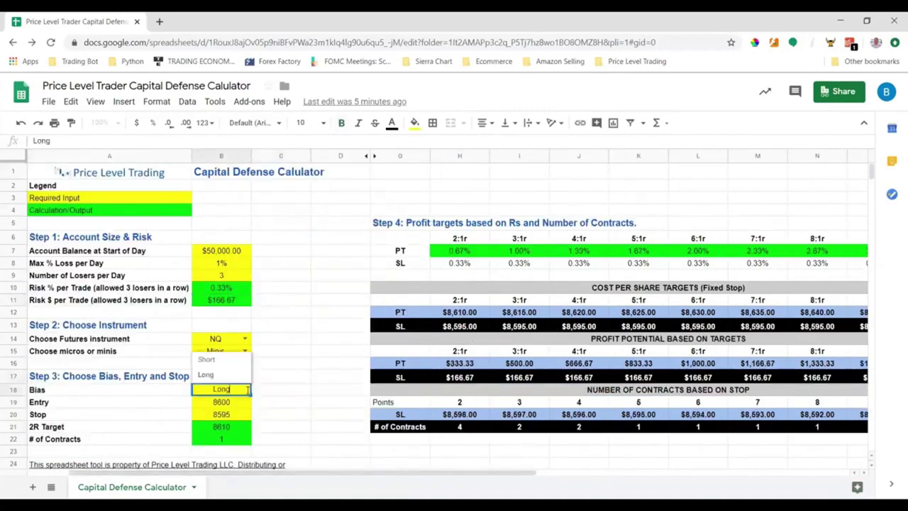
pyautogui.click(207, 359)
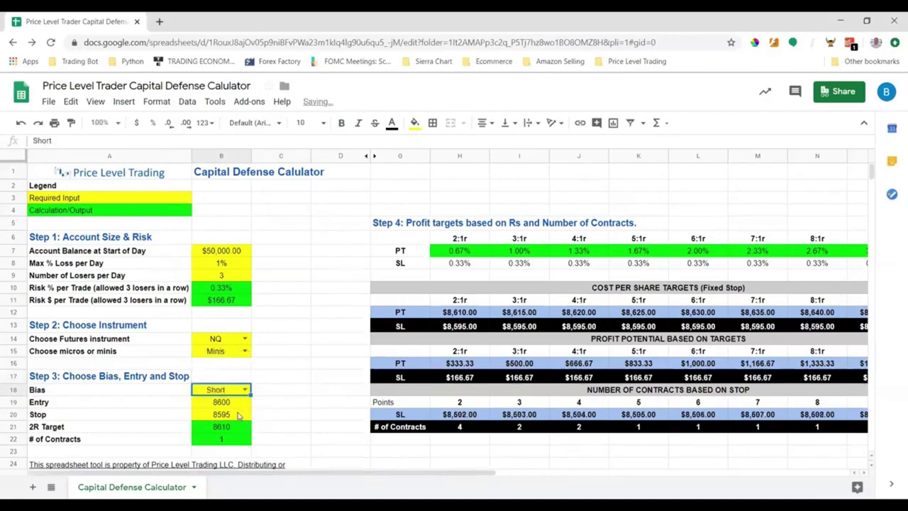
pyautogui.click(239, 416)
pyautogui.write('8605')
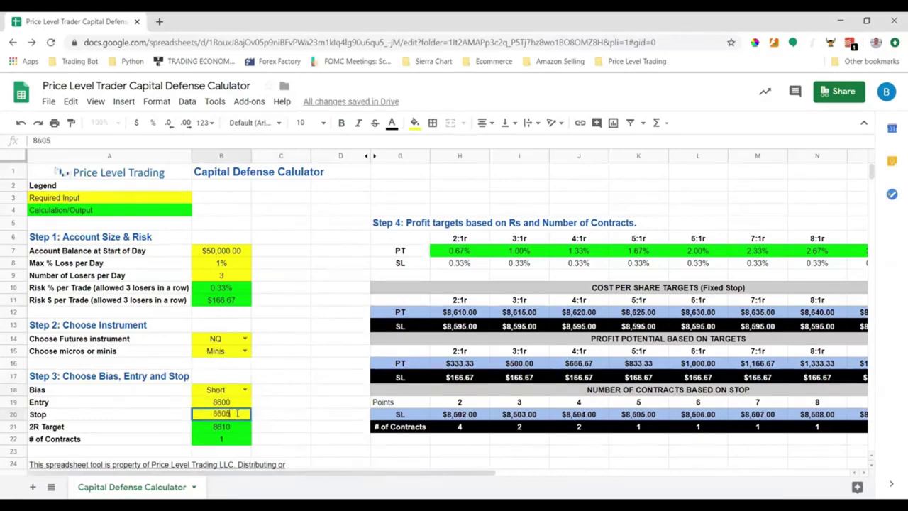
pyautogui.press('Return')
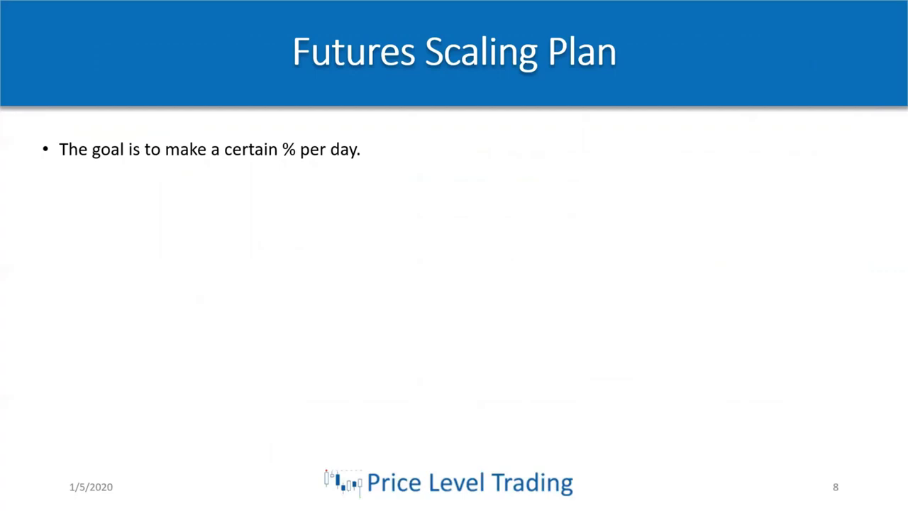
pyautogui.press('Right')
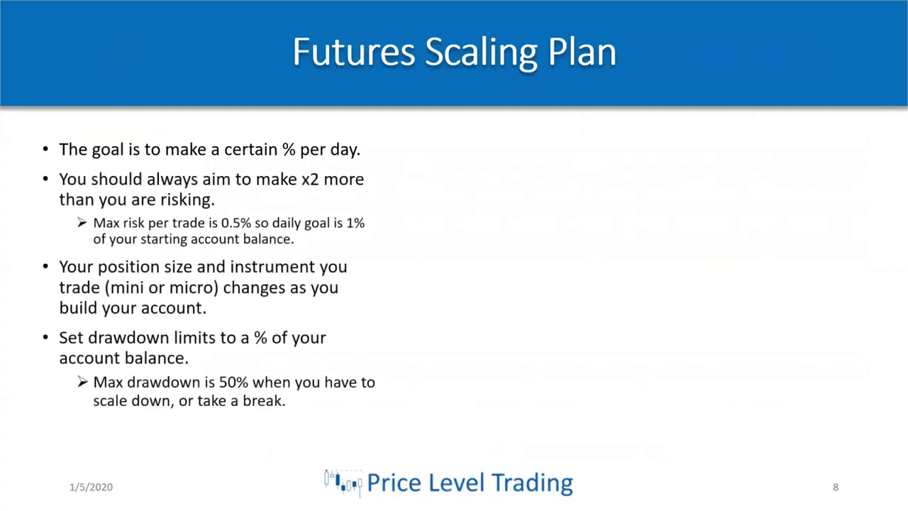